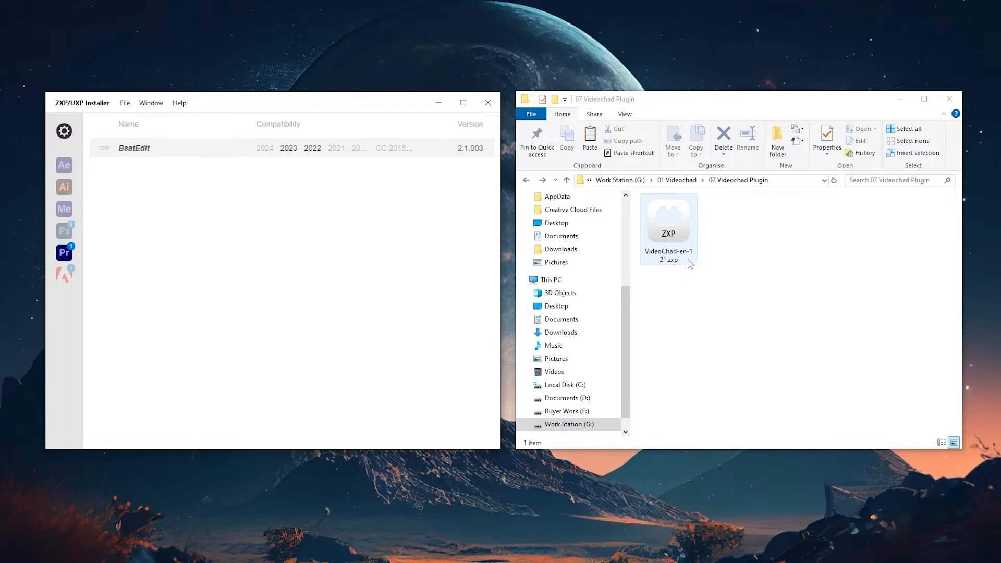
- Install the VideoChad .zxp by dragging it from Explorer onto the installer and confirming
click(667, 233)
drag(675, 251, 250, 270)
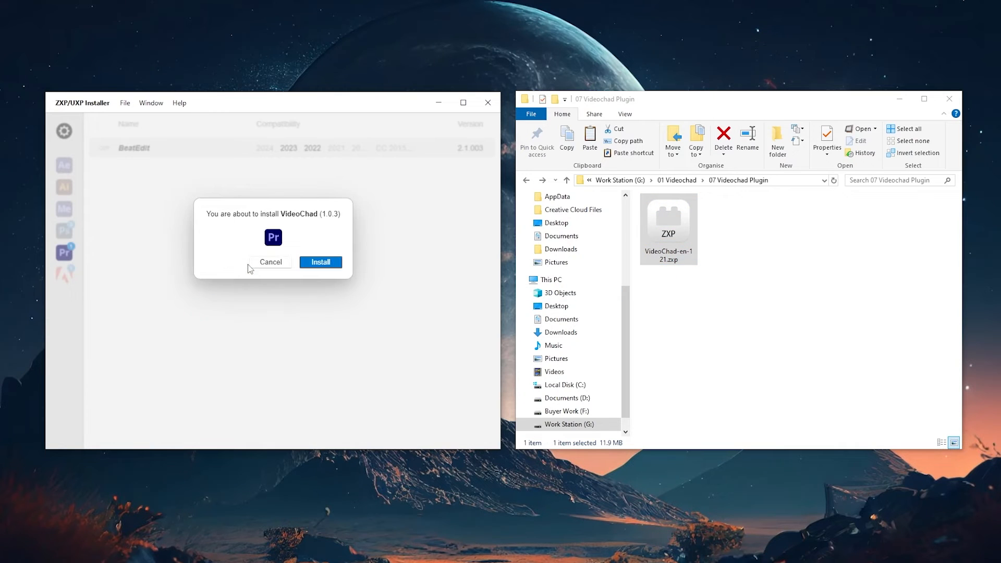
click(321, 262)
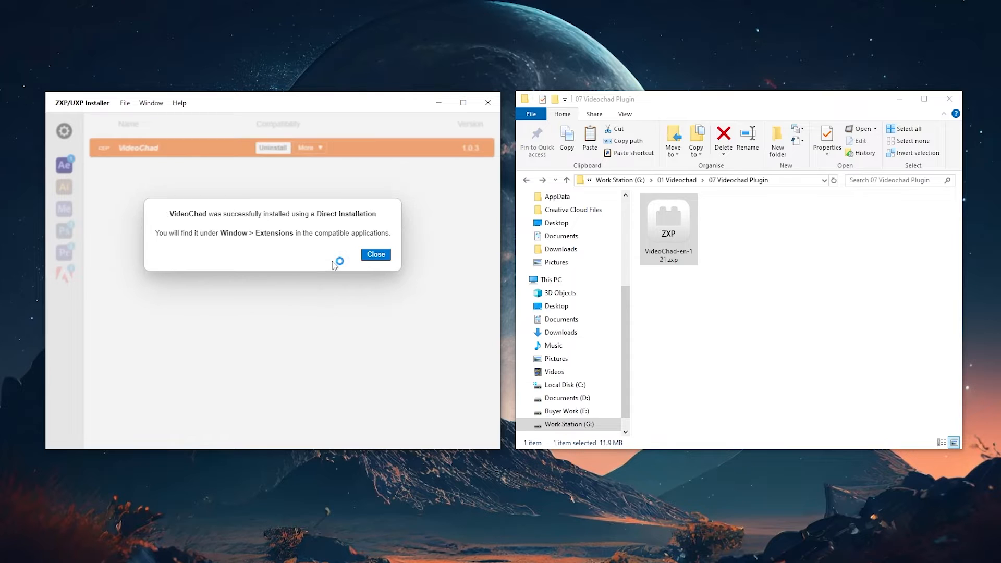
click(375, 254)
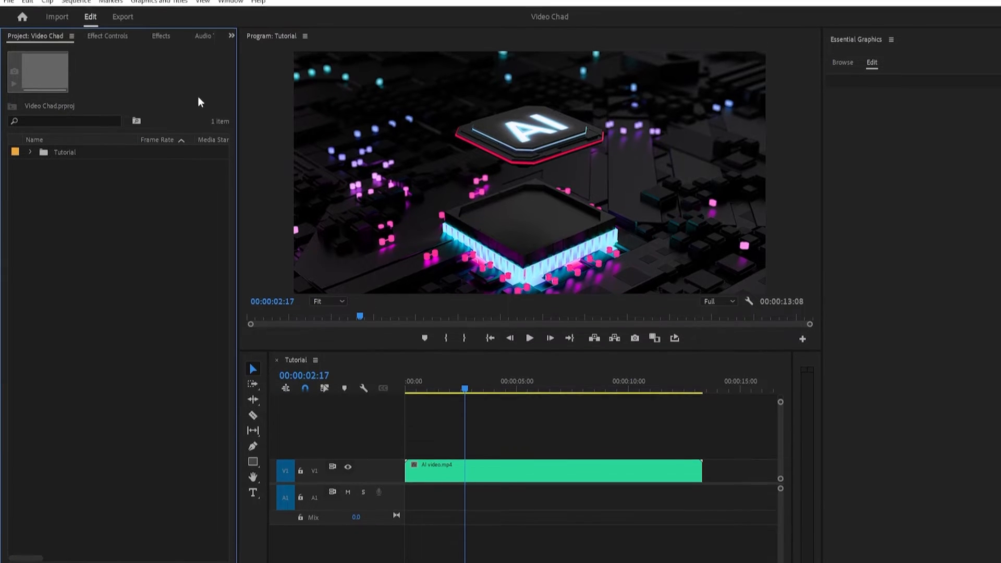
- Open the VideoChad panel via Window > Extensions > VideoChad
click(231, 7)
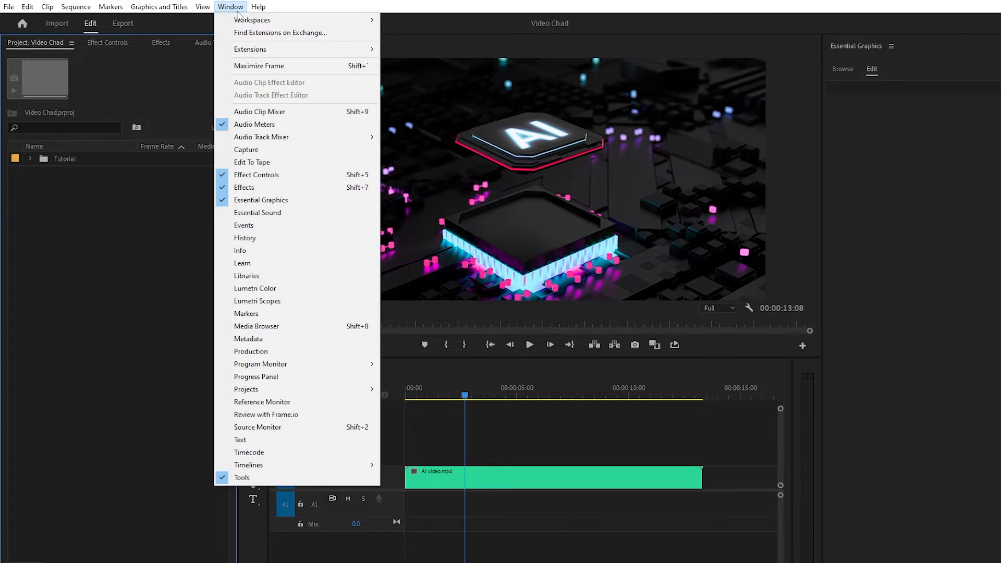
mouse_move(297, 50)
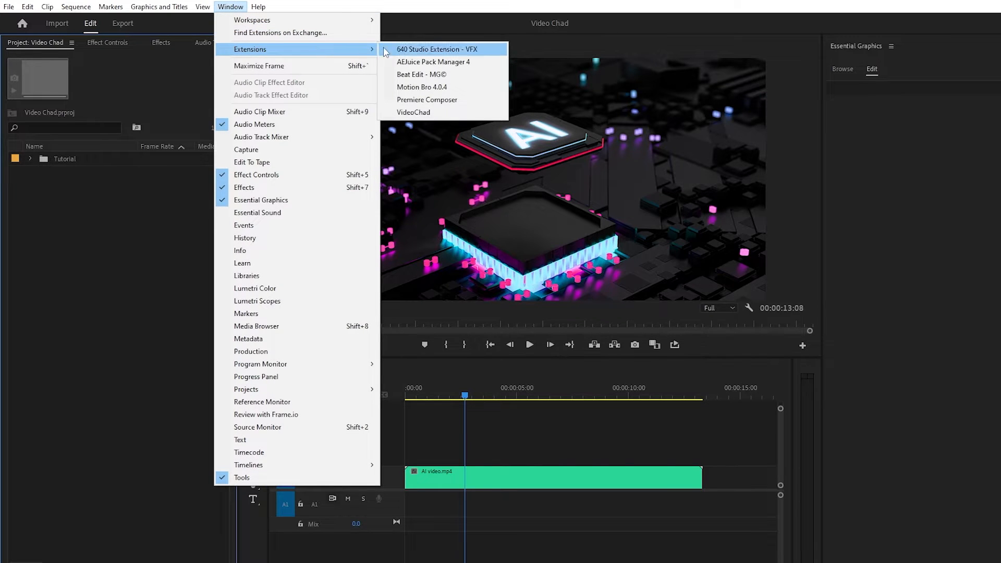
click(351, 113)
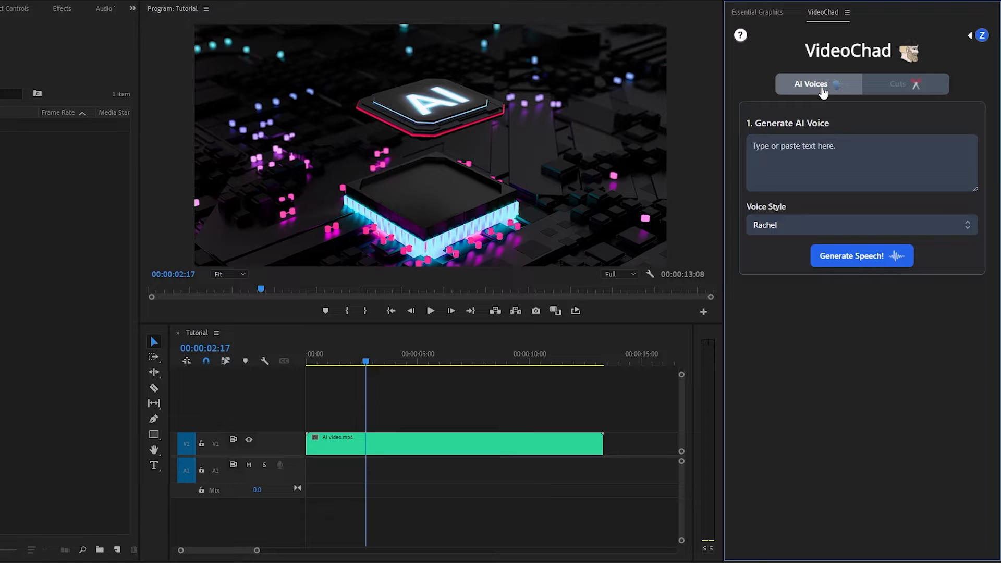
- Glance at the Cuts tab, then return to AI Voices and focus the script field
click(909, 86)
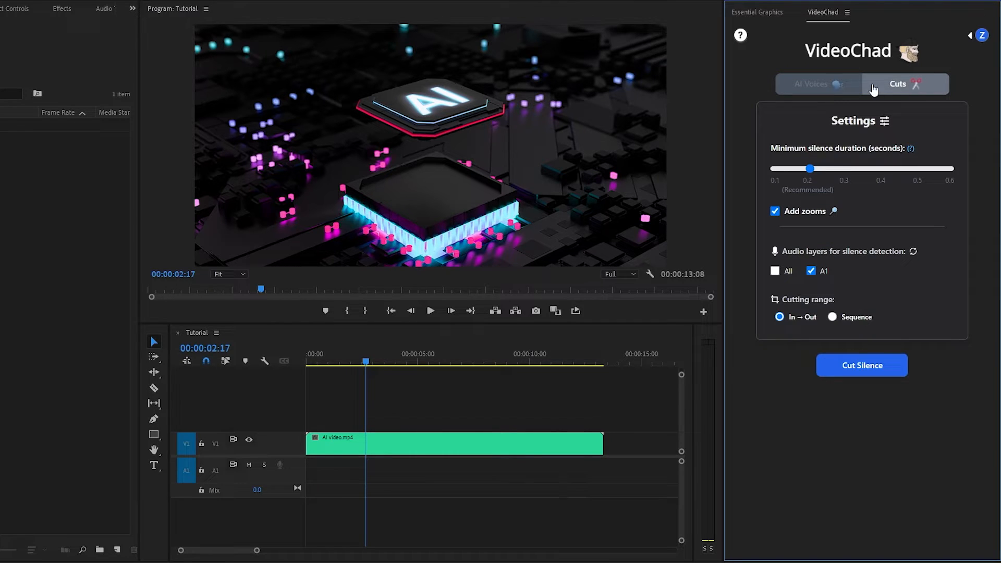
click(821, 86)
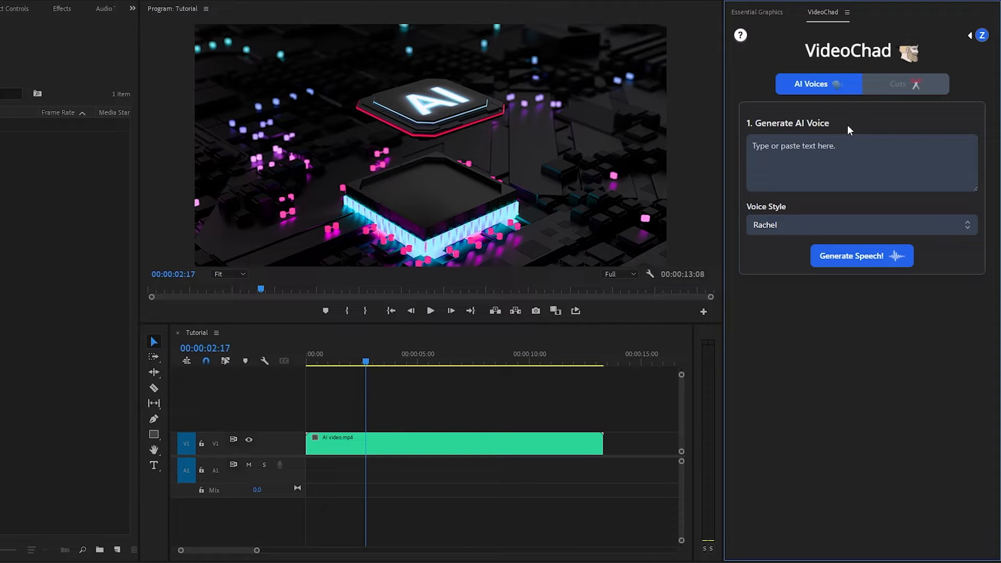
click(797, 151)
- Copy the AI voice explanation paragraph from Notepad, paste it into the script field and enlarge the field
key(alt+Tab)
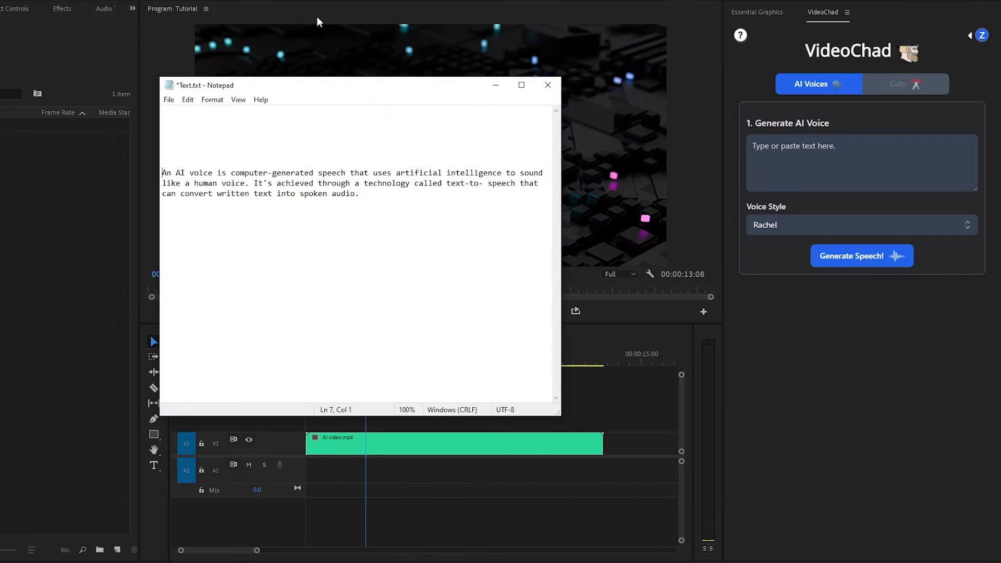
drag(163, 172, 368, 194)
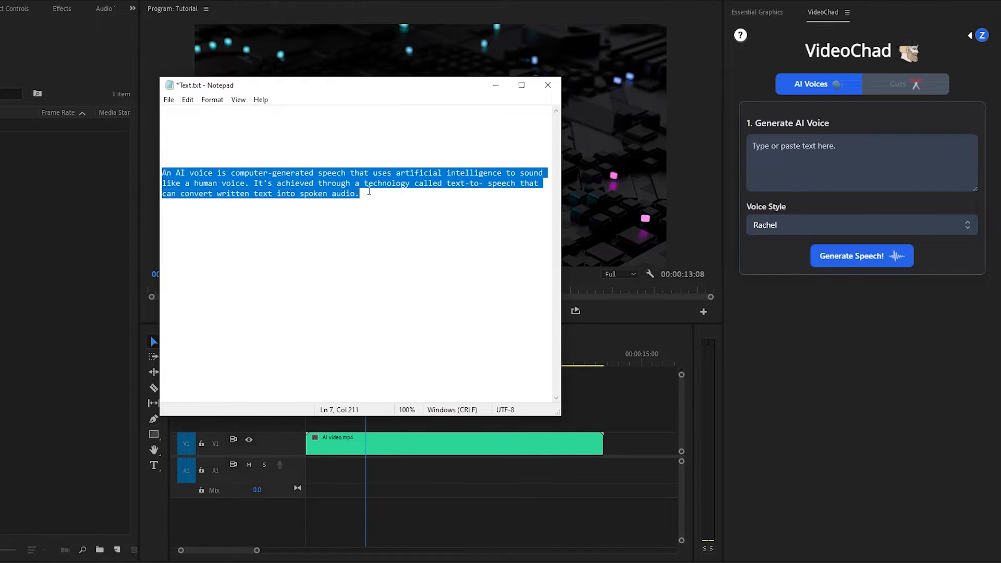
right_click(345, 181)
click(368, 200)
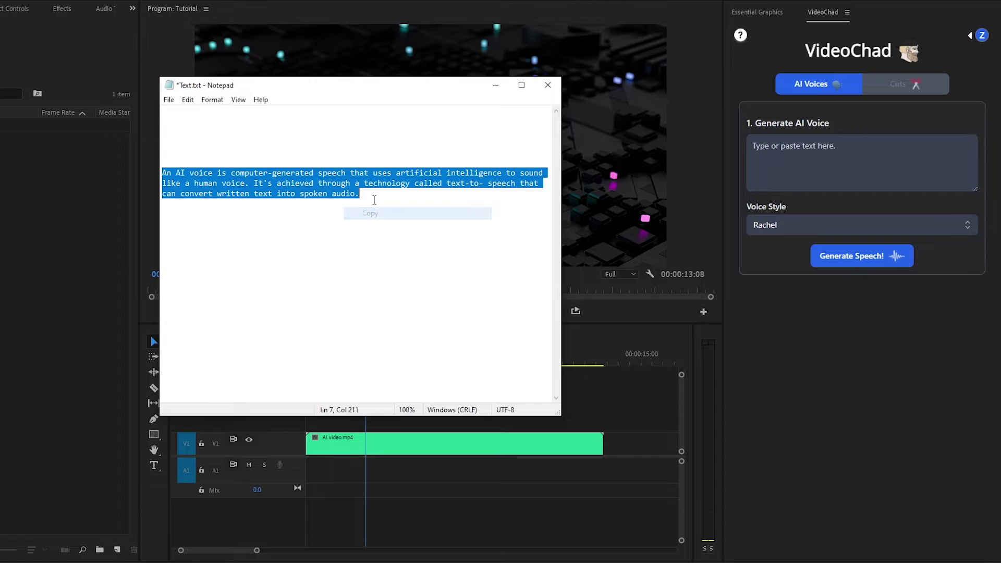
click(495, 85)
click(785, 151)
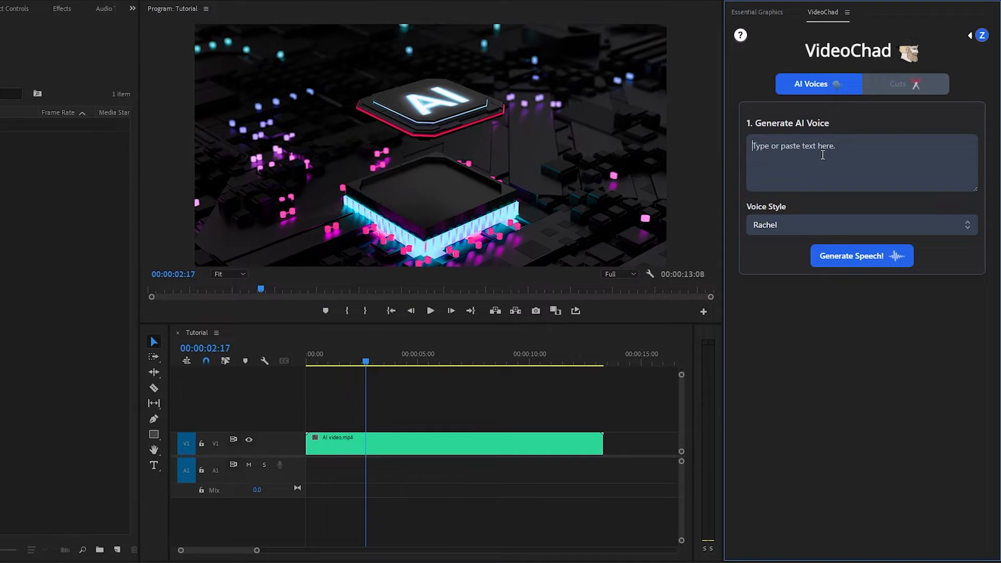
key(ctrl+v)
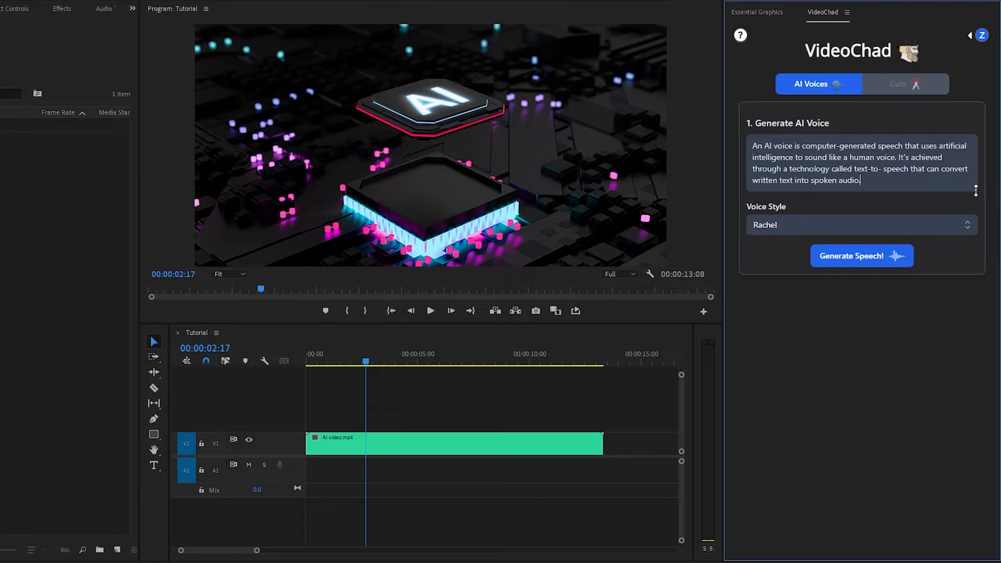
drag(975, 190, 977, 217)
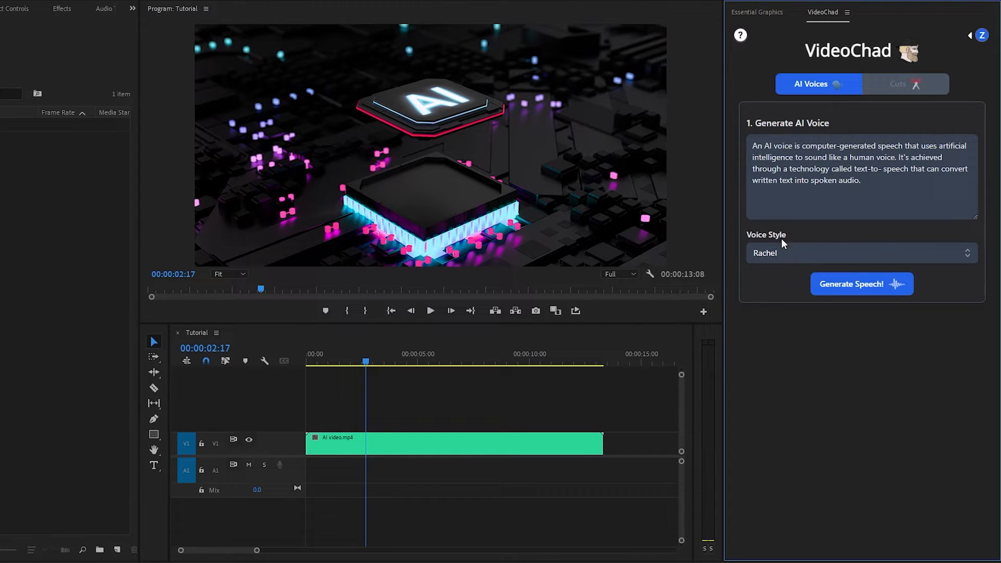
- Choose the Alice voice style, generate the 13-second speech and play it back
click(786, 255)
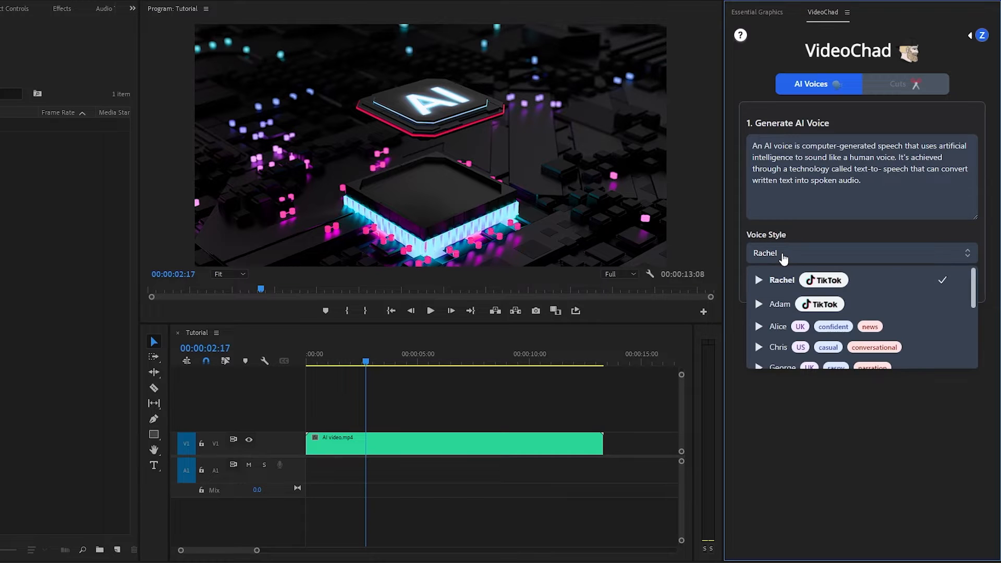
scroll(791, 313, down, 5)
scroll(792, 329, down, 5)
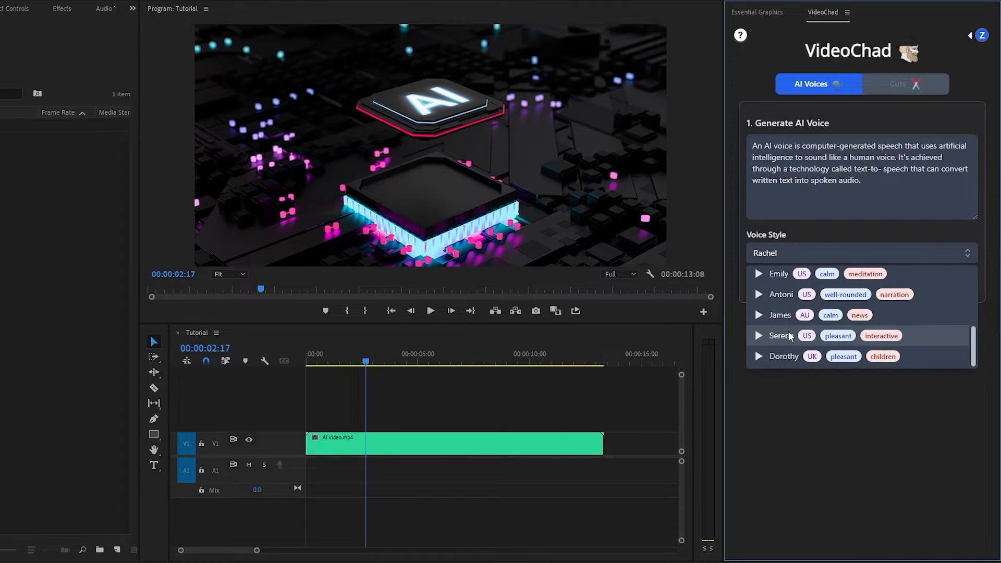
scroll(792, 344, down, 2)
scroll(797, 328, up, 5)
scroll(860, 297, up, 3)
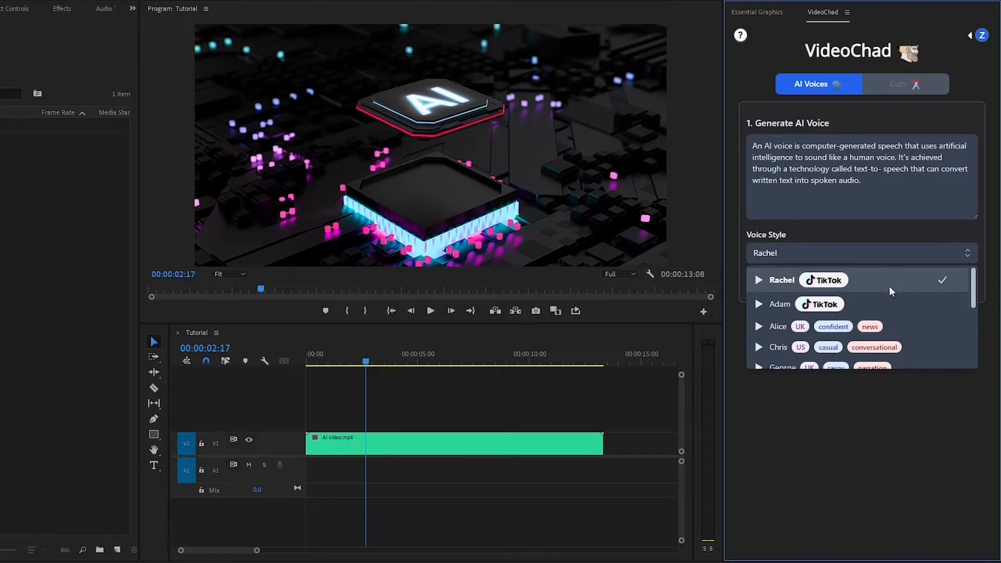
click(894, 324)
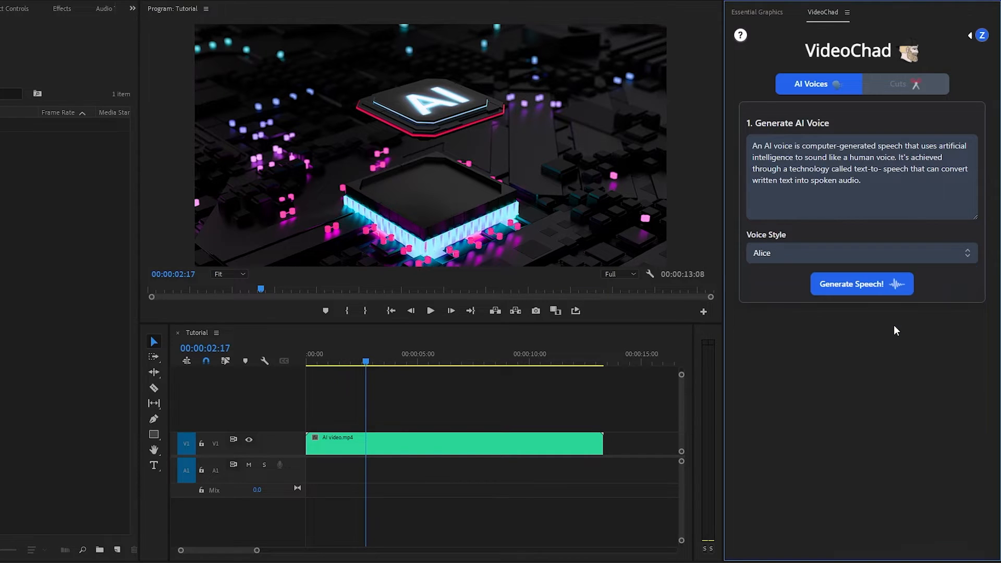
click(856, 284)
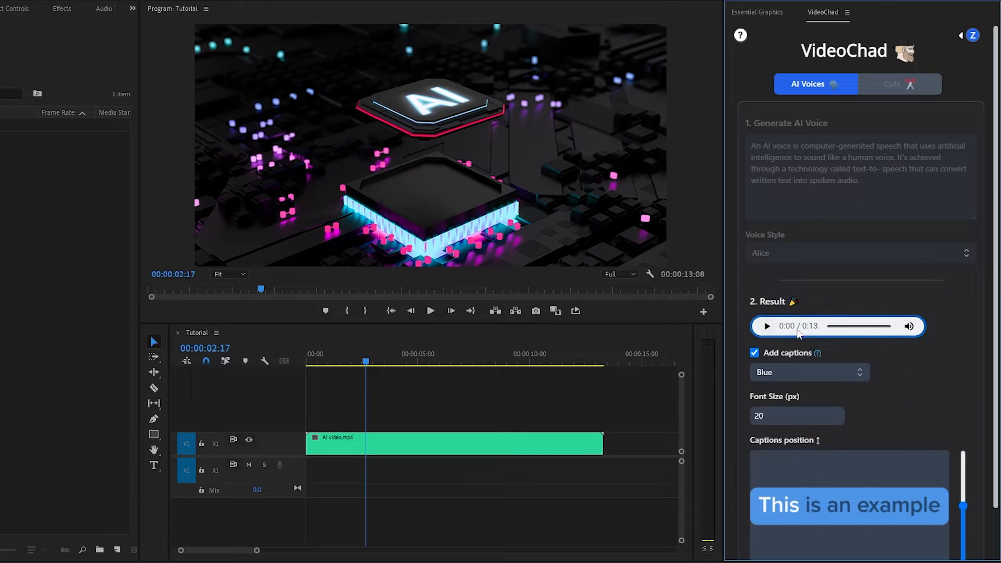
click(767, 325)
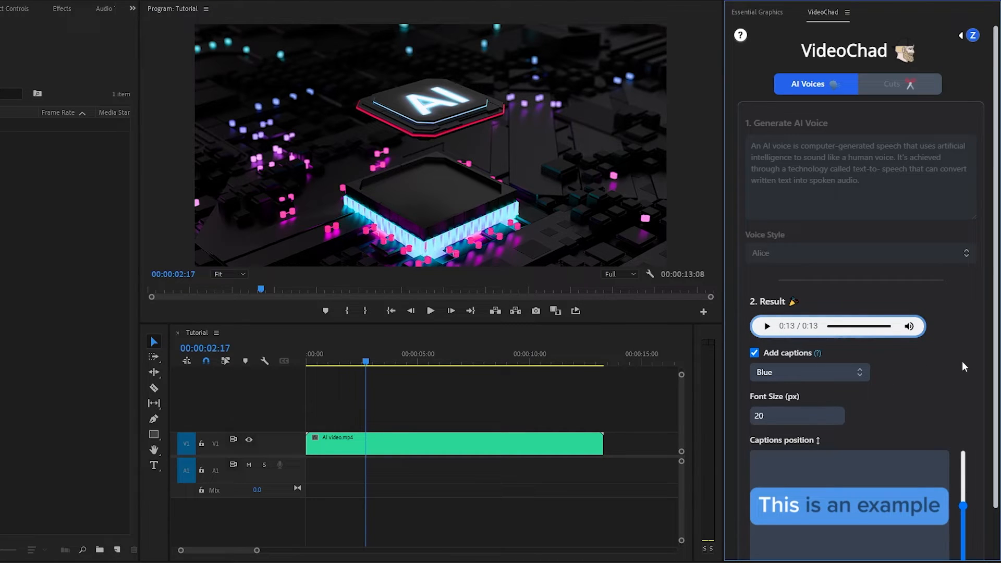
scroll(962, 360, down, 2)
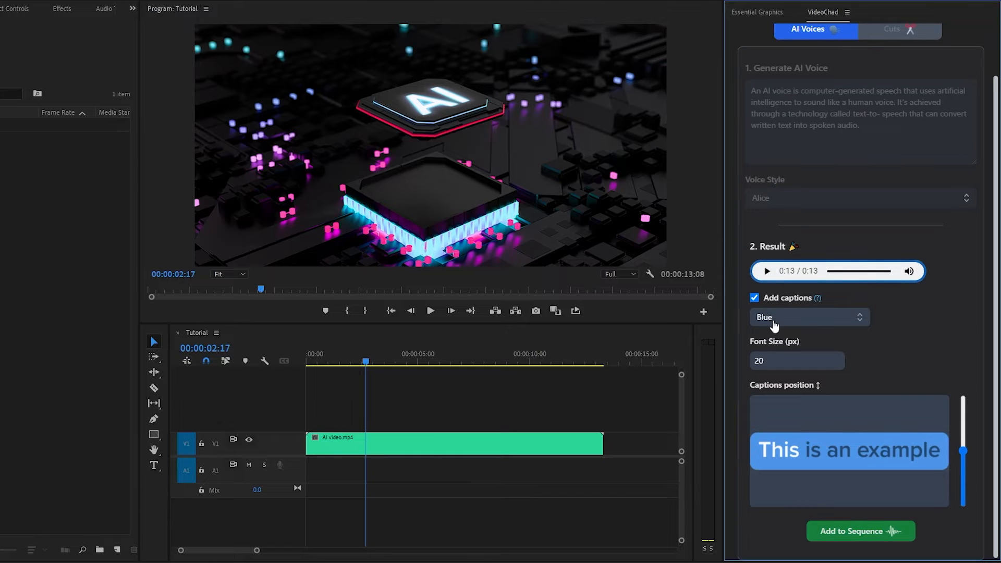
- Try a few caption styles and settle on Karaoke
click(810, 317)
scroll(798, 356, down, 2)
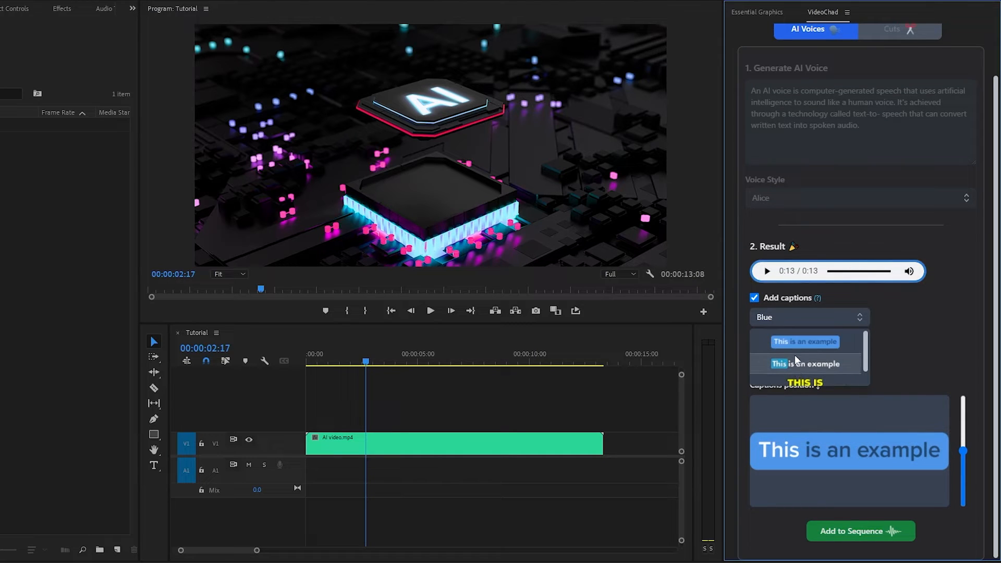
click(797, 355)
click(810, 316)
click(800, 372)
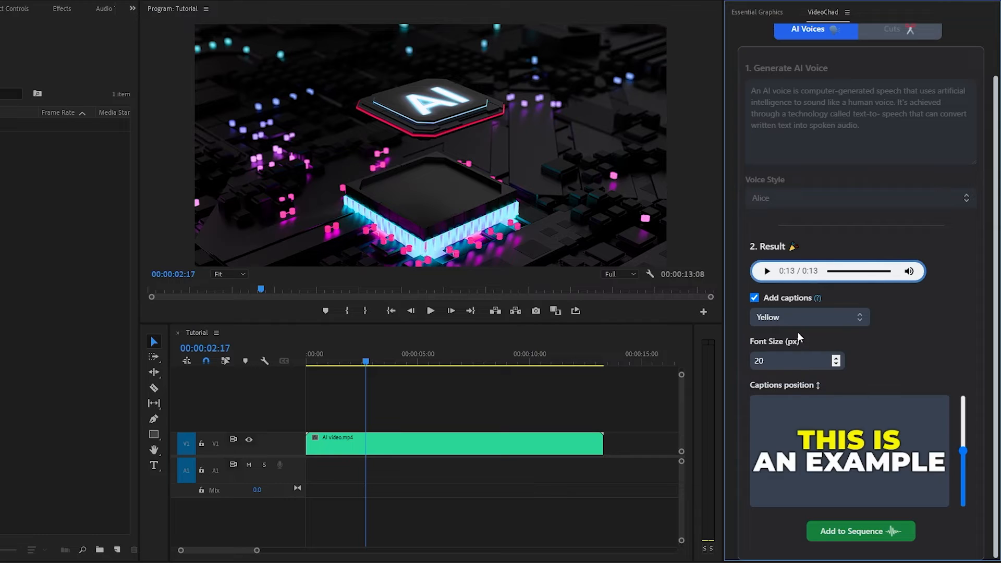
click(809, 317)
click(797, 348)
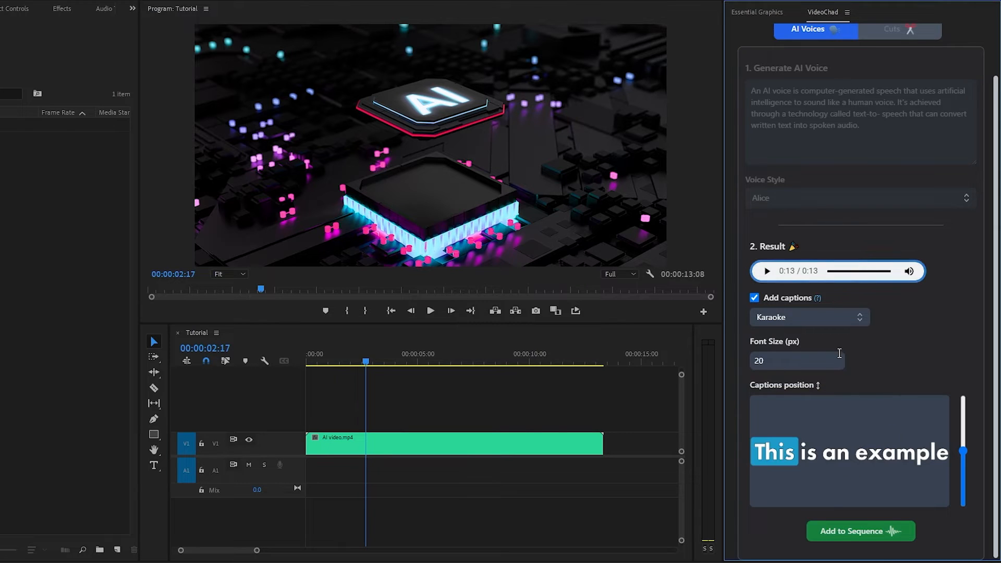
- Keep the caption font size at 20 px and slide the captions down near the bottom of the frame
double_click(782, 361)
click(911, 362)
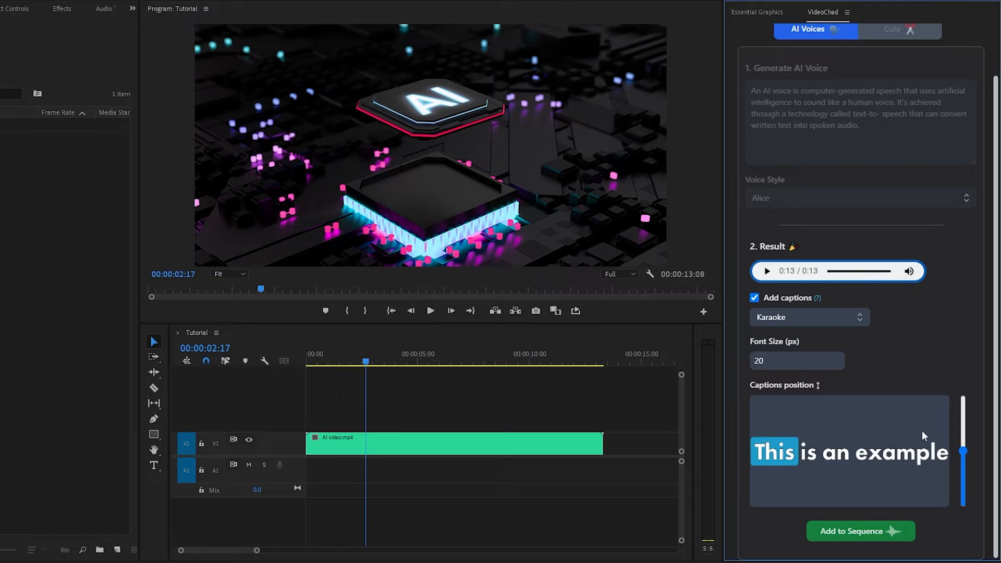
mouse_move(963, 452)
mouse_down()
mouse_move(971, 486)
mouse_move(965, 444)
mouse_move(962, 470)
mouse_up()
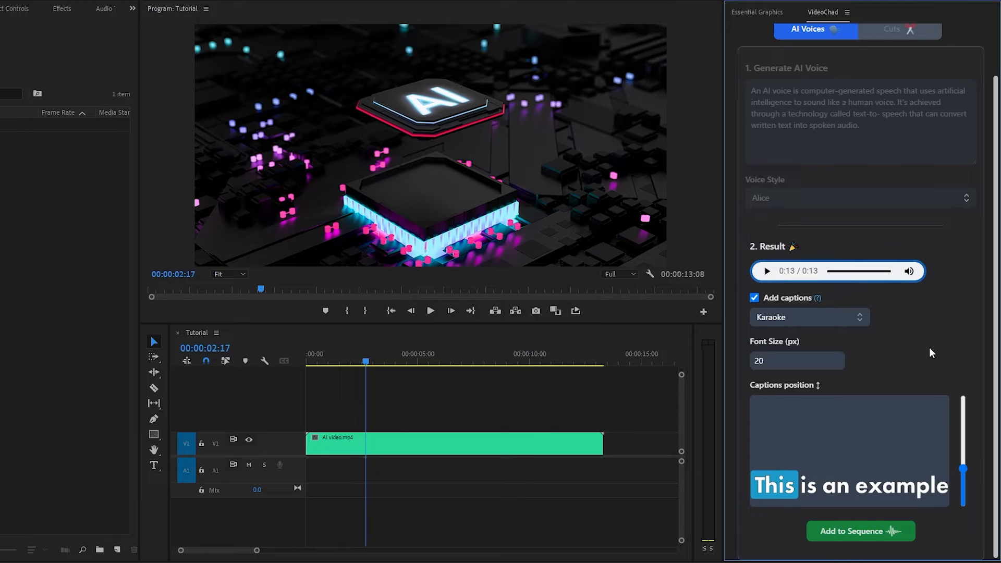
- Uncheck 'Add captions' so only the voiceover audio will be added
click(754, 298)
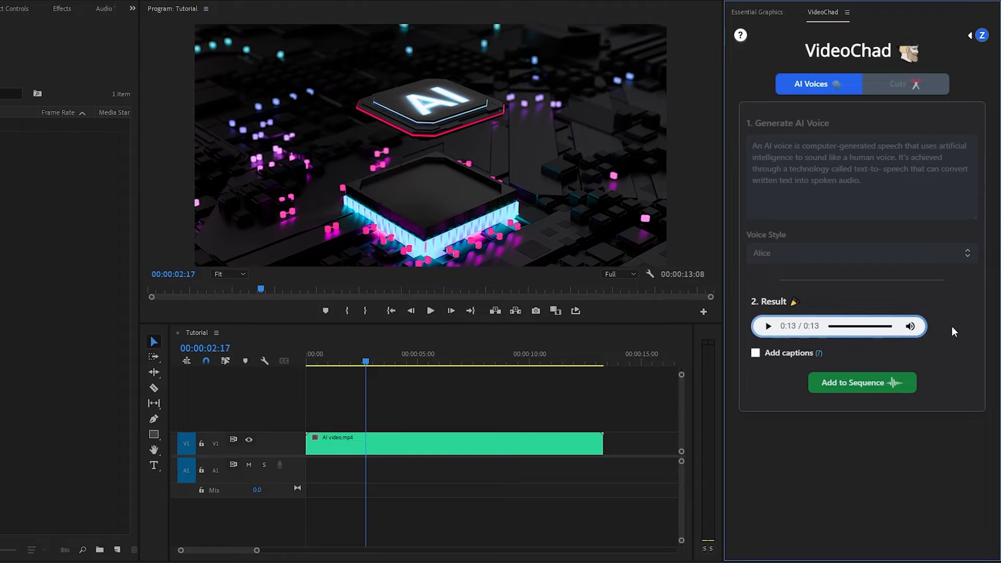
- Add the voiceover to the sequence, dismiss the Script Alert and return the playhead to the start
click(853, 386)
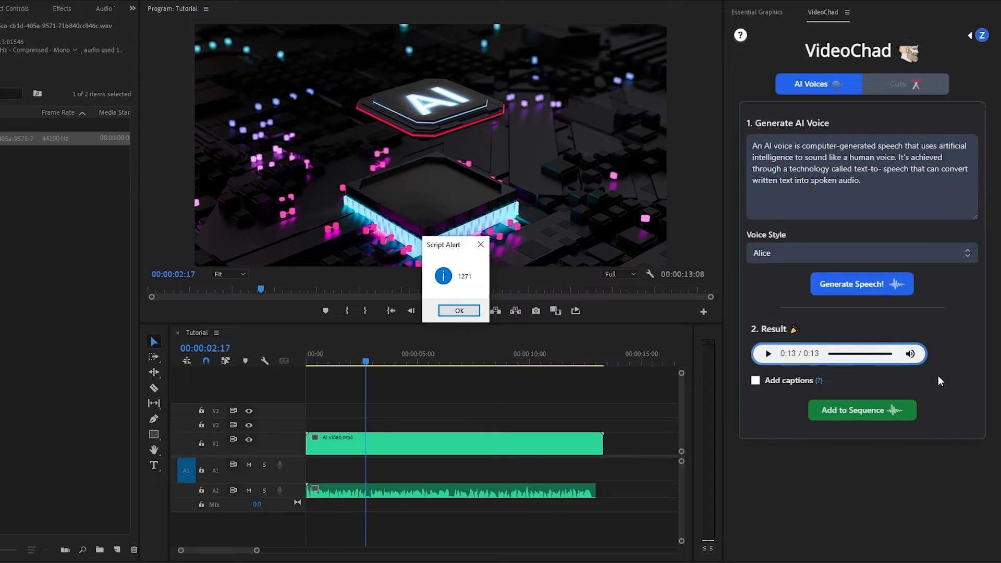
key(Return)
drag(365, 363, 294, 371)
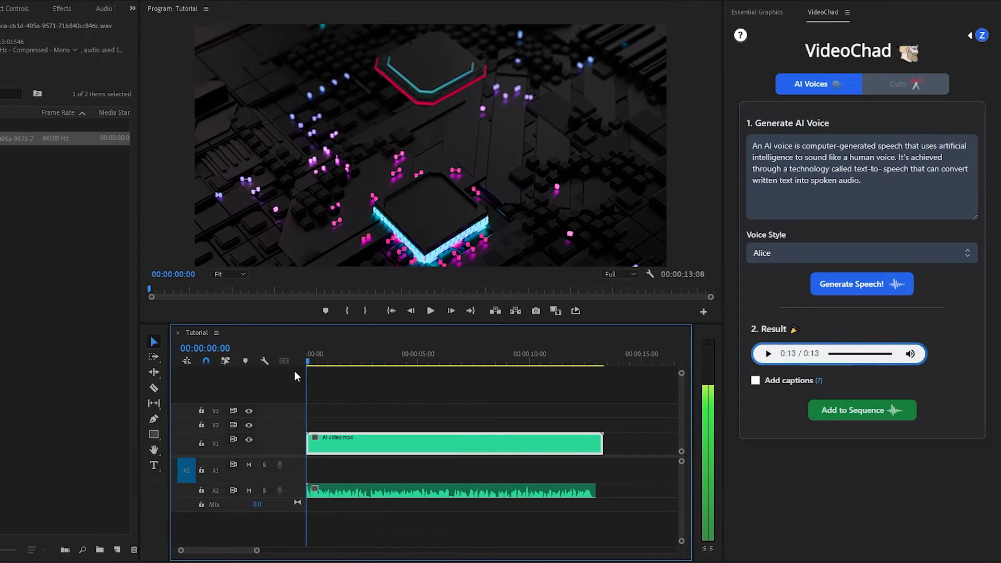
click(384, 397)
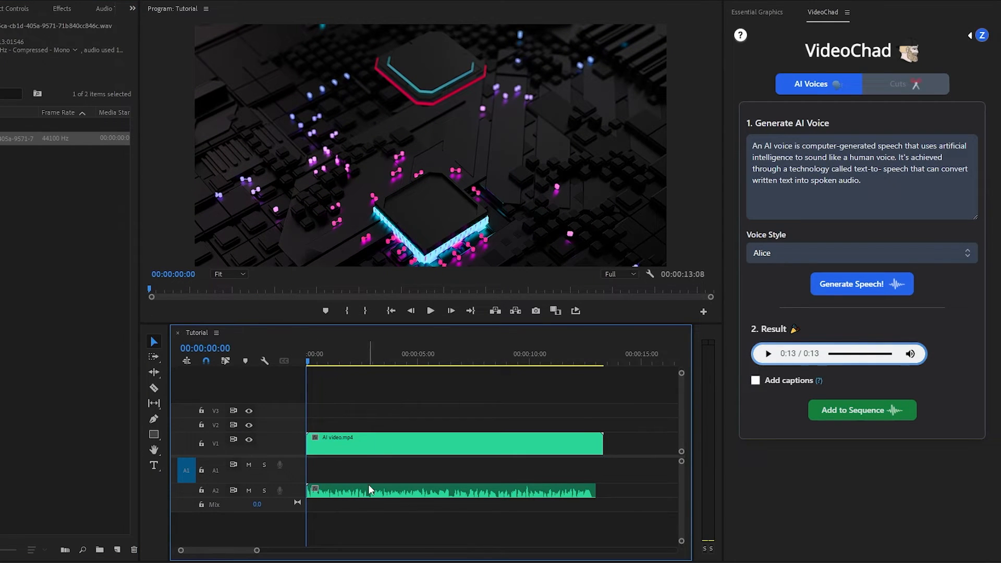
- Move the voiceover clip from A2 up to A1 and play the sequence to hear it under the video
drag(369, 490, 369, 470)
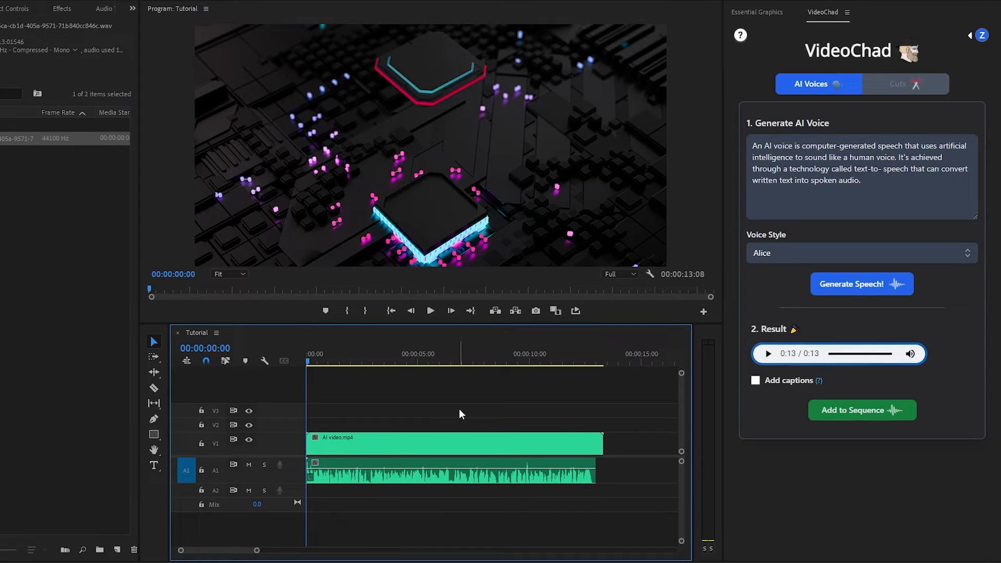
key(space)
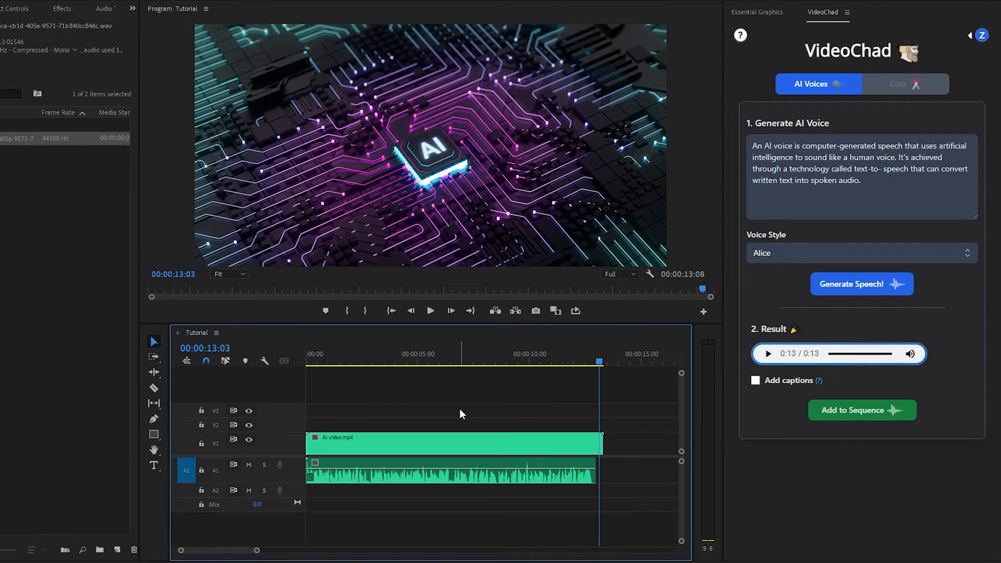
mouse_move(439, 360)
mouse_down()
mouse_move(310, 359)
mouse_move(422, 360)
mouse_up()
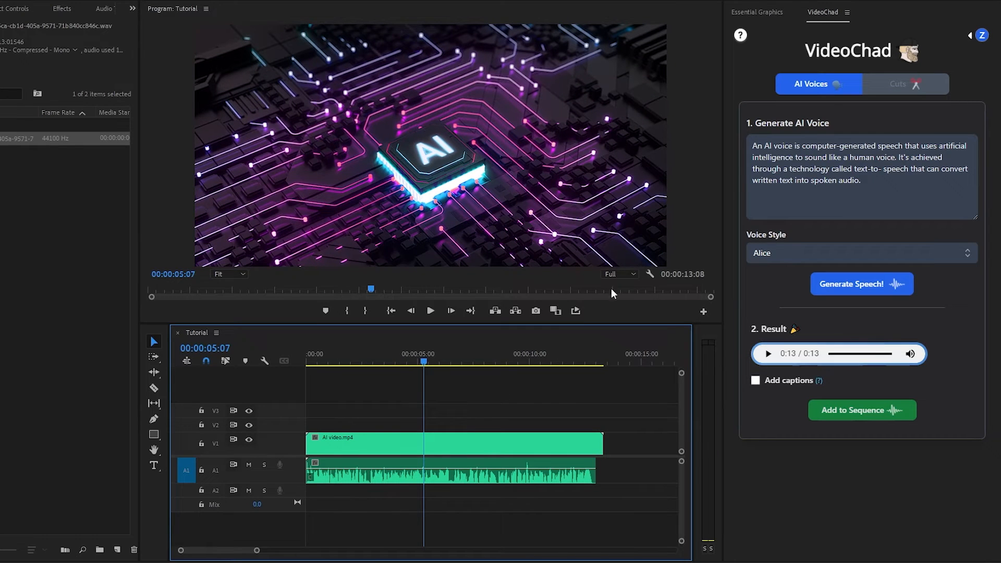
- Switch to the Cuts tab, review the 0.2-second minimum silence slider and select the voiceover clip on A1
click(914, 86)
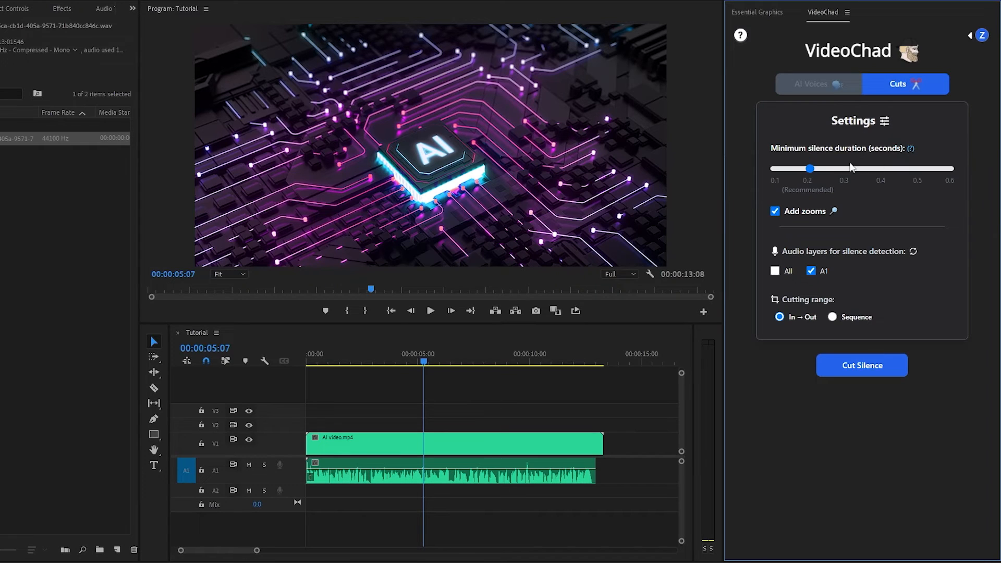
mouse_move(809, 169)
mouse_down()
mouse_move(948, 169)
mouse_move(810, 170)
mouse_up()
click(508, 477)
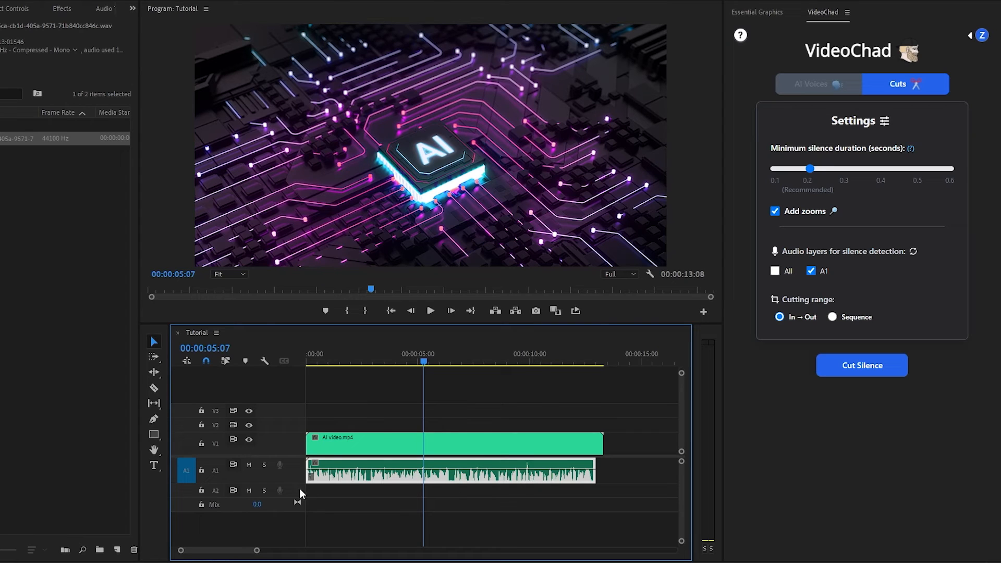
- Target track A1 and keep A1 checked as the audio layer for silence detection
click(216, 473)
click(811, 271)
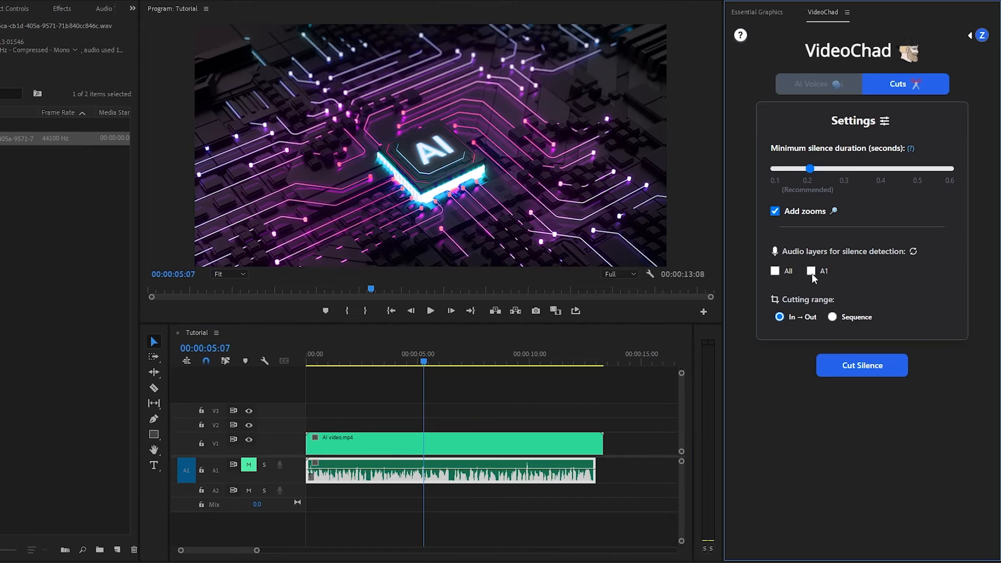
click(812, 272)
- Mark an out point at the clip end, then clear the In/Out marks and set the cutting range to Sequence
drag(579, 362, 606, 367)
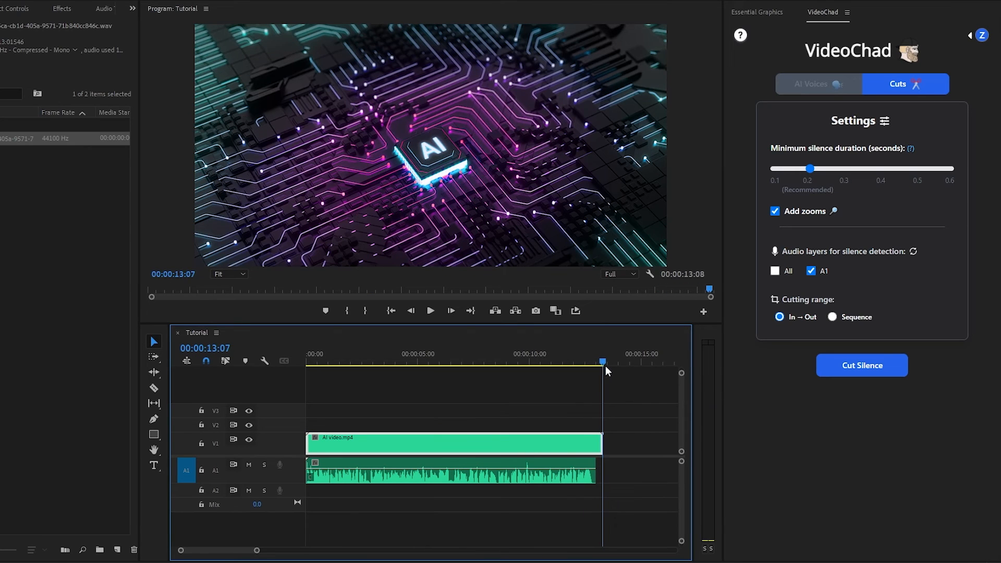
key(o)
drag(590, 360, 552, 361)
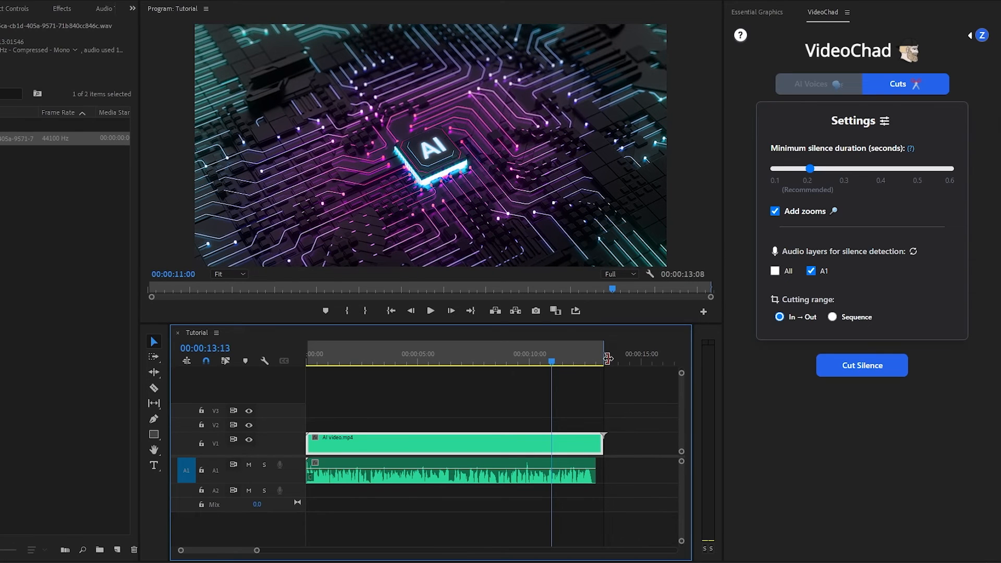
click(627, 400)
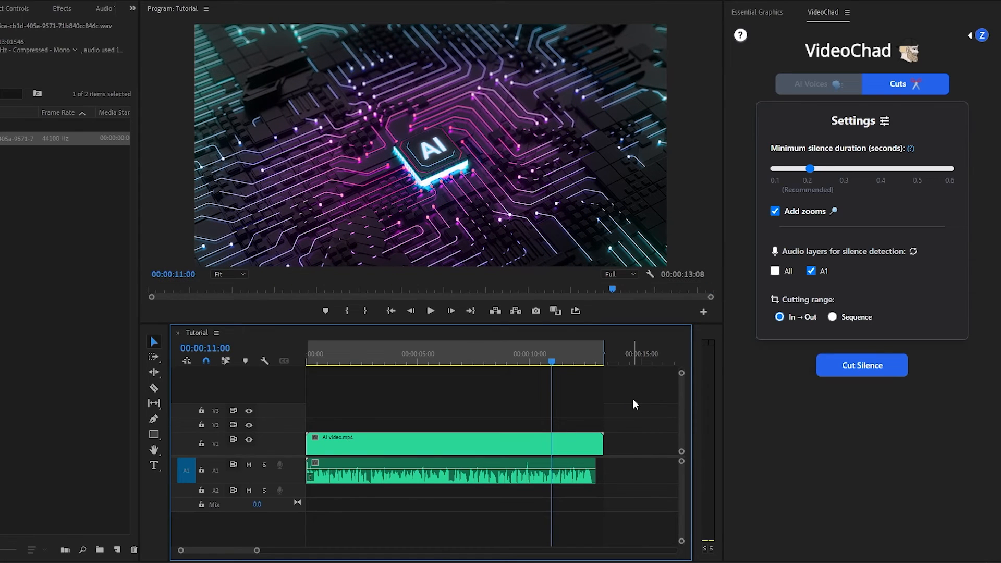
key(ctrl+shift+x)
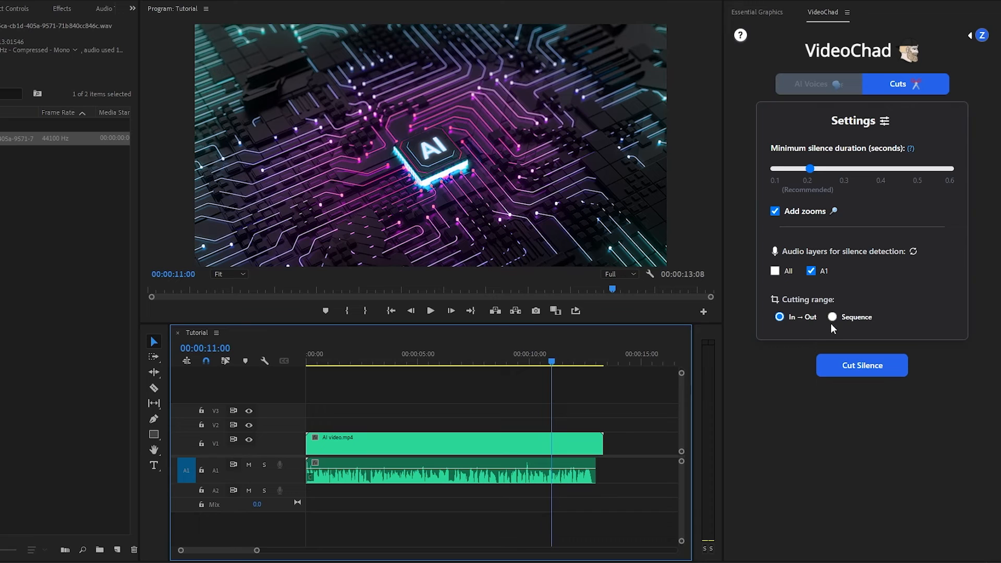
click(832, 318)
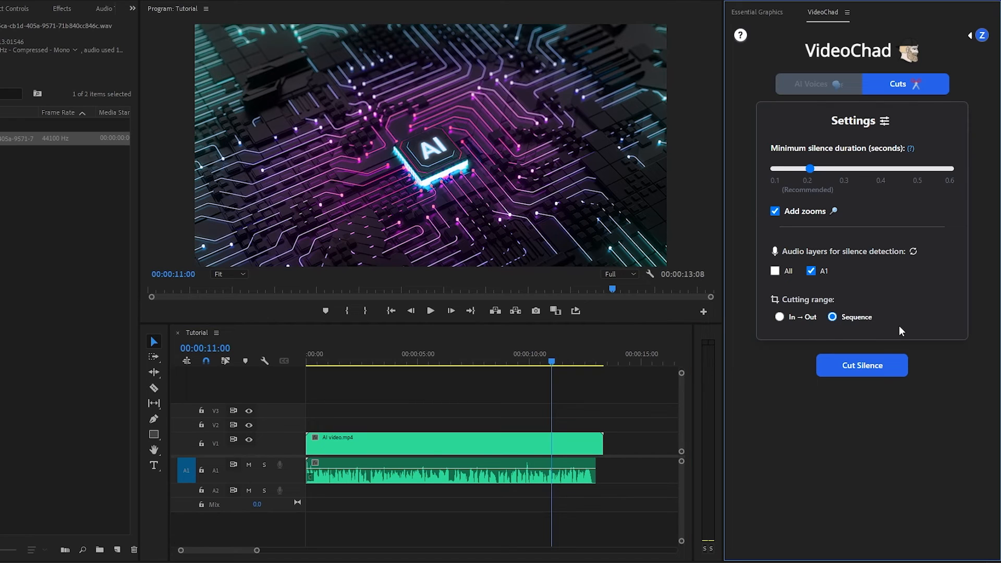
- Run Cut Silence, then return to the start and scrub to review the shortened clips
click(843, 369)
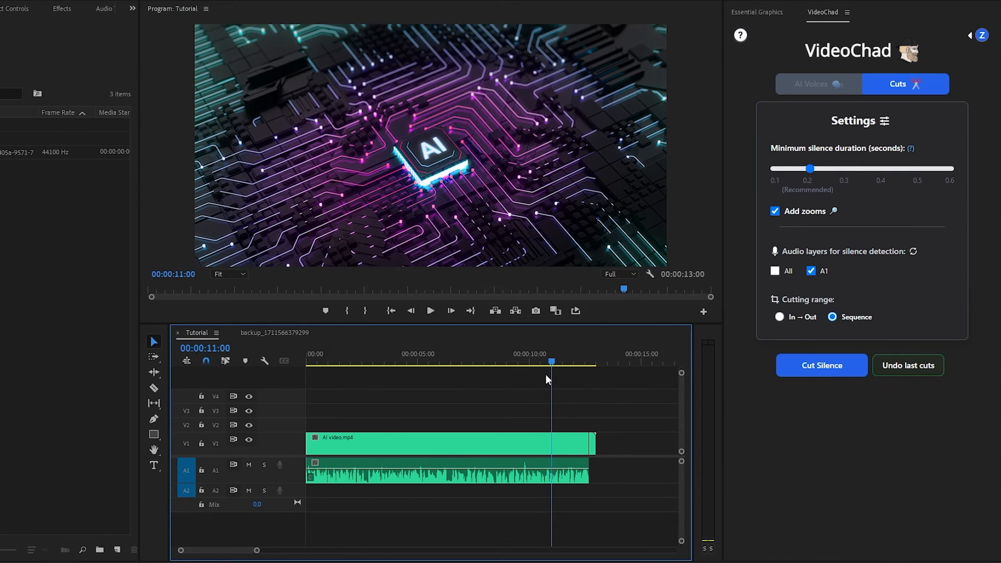
key(Home)
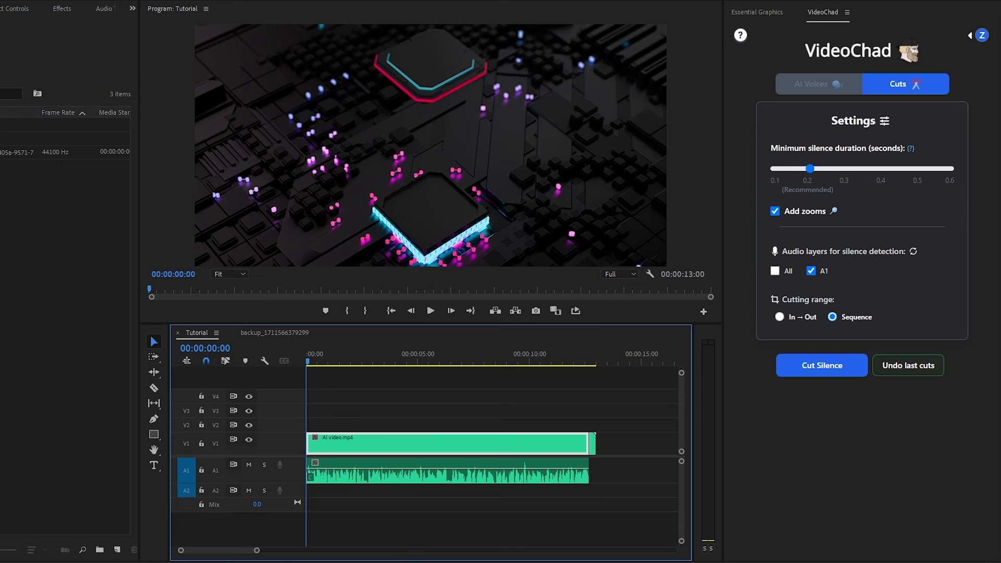
mouse_move(257, 550)
mouse_down()
mouse_move(232, 550)
mouse_move(306, 550)
mouse_move(258, 550)
mouse_up()
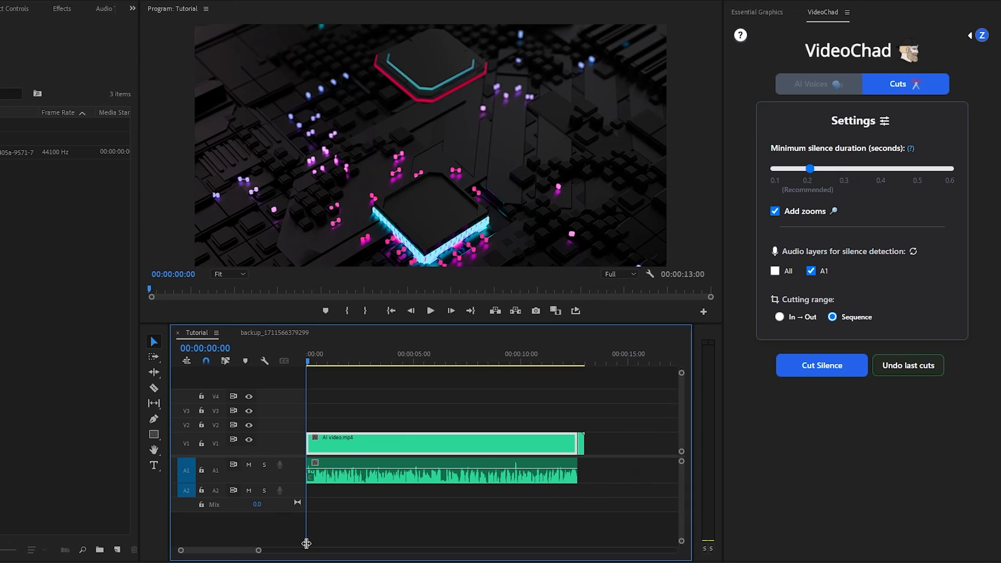
drag(325, 360, 527, 385)
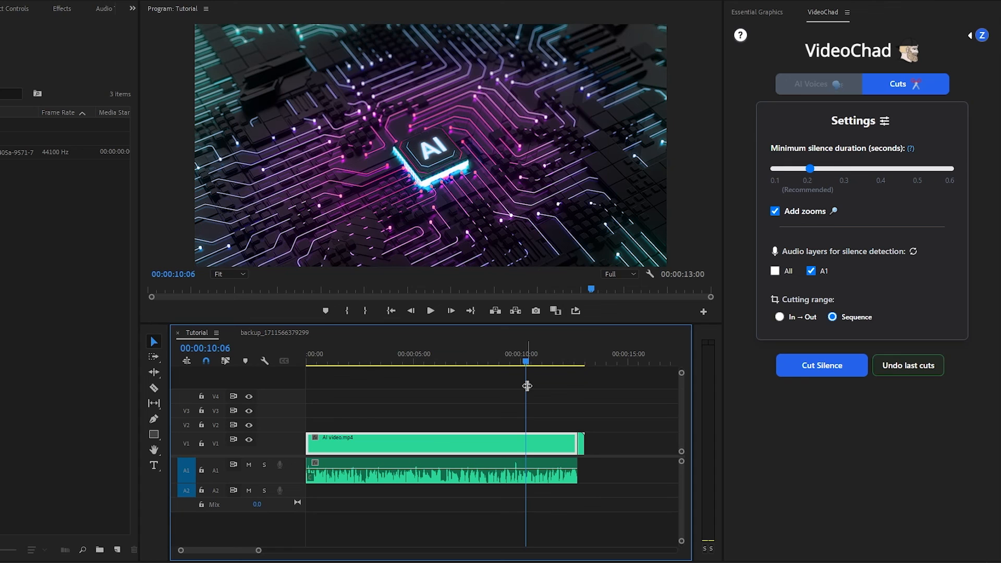
- Undo the last silence cuts in VideoChad and disable 'Add zooms' for the next pass
click(909, 369)
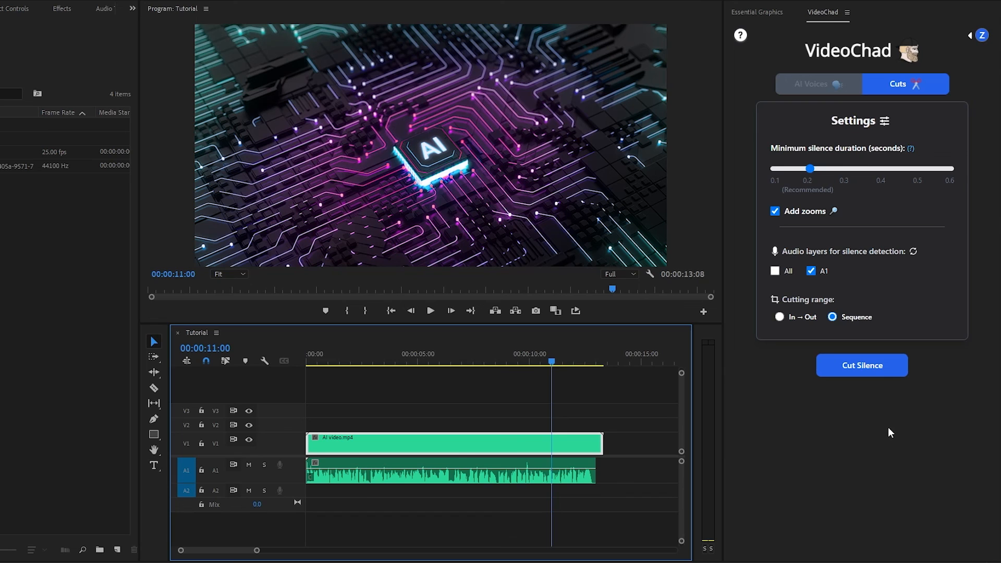
click(775, 212)
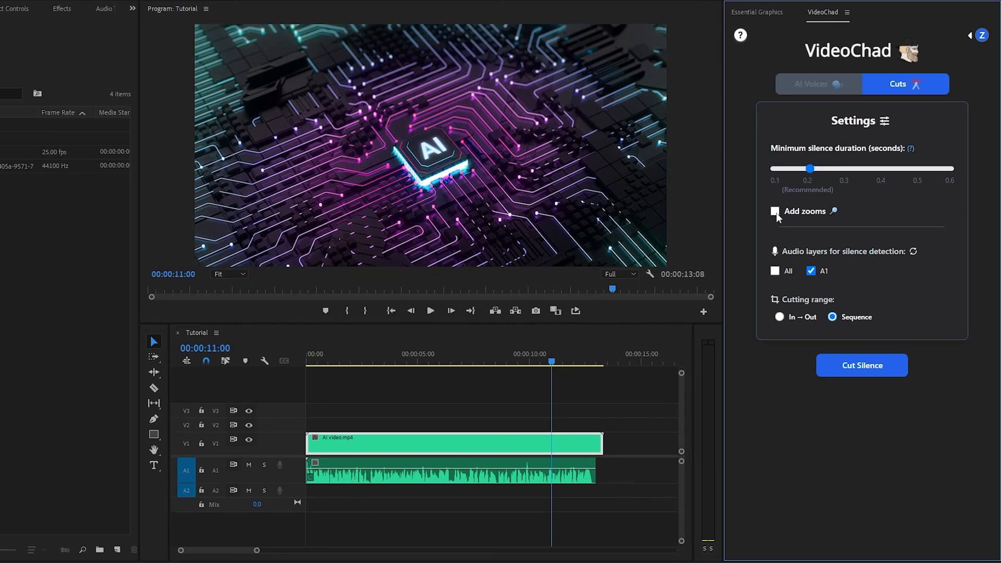